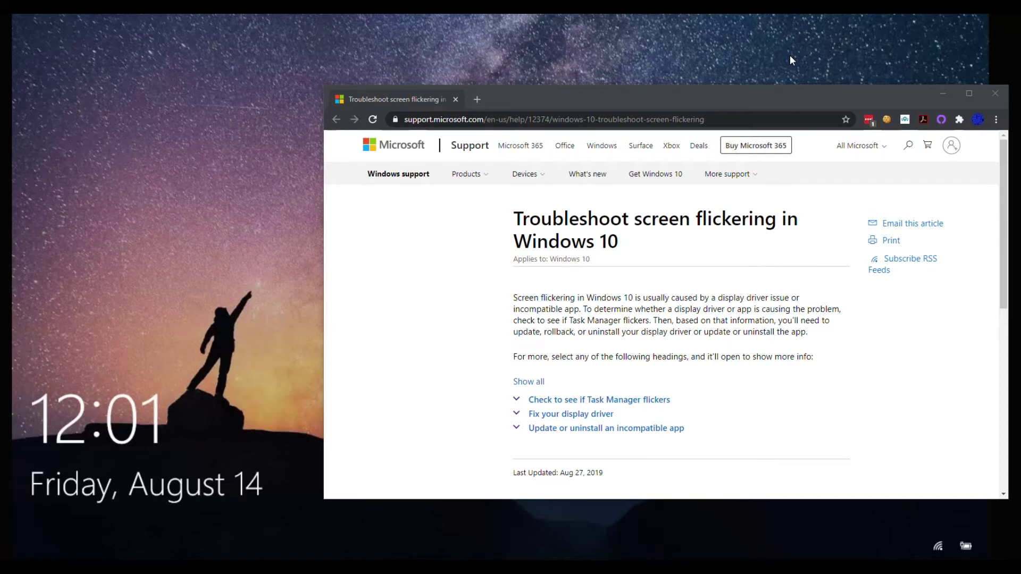
Sign in to the second local user account instead of Owner, entering its password.
scroll(601, 306, "down", 3)
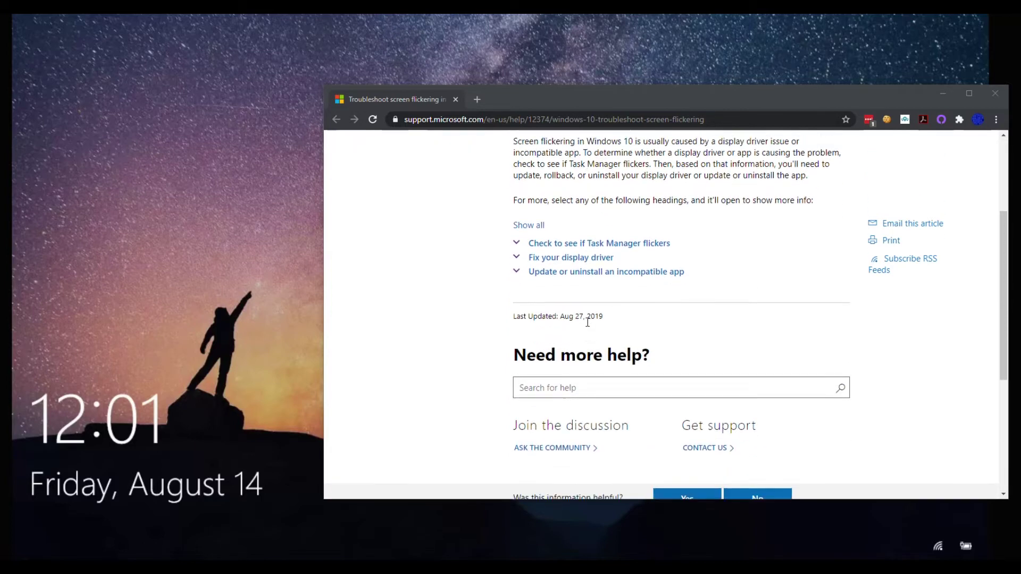
scroll(588, 323, "up", 3)
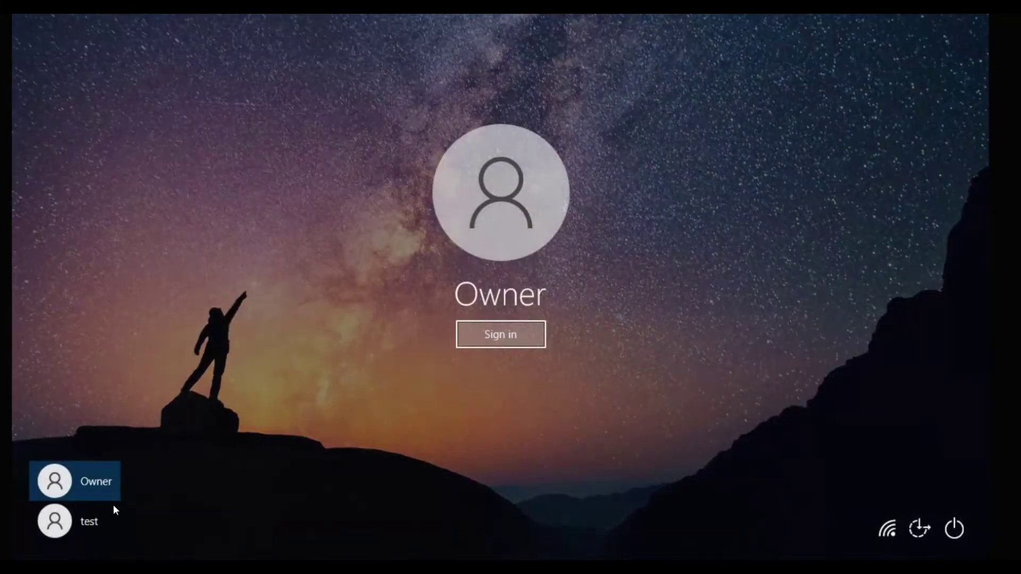
left_click(95, 519)
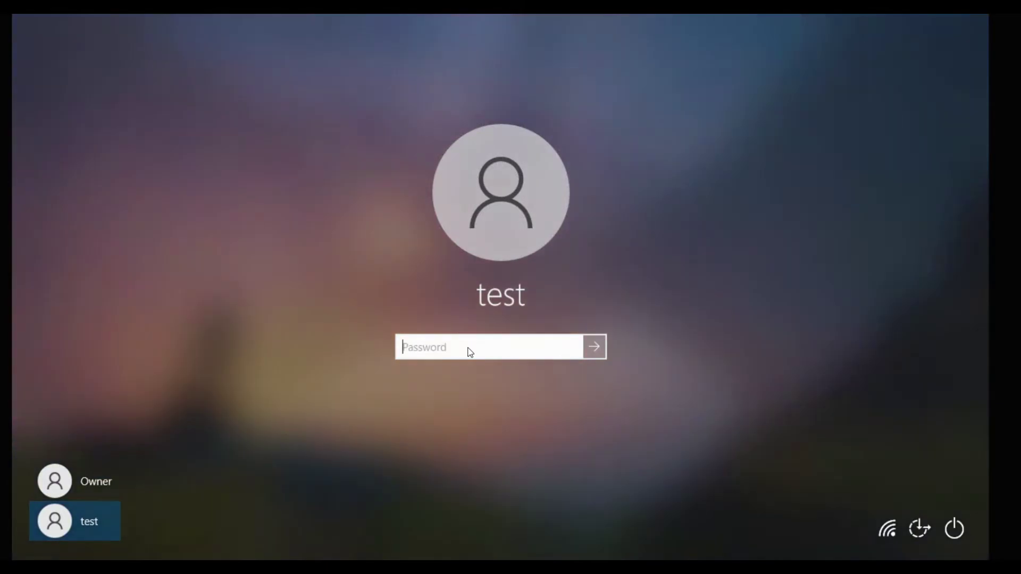
type("test")
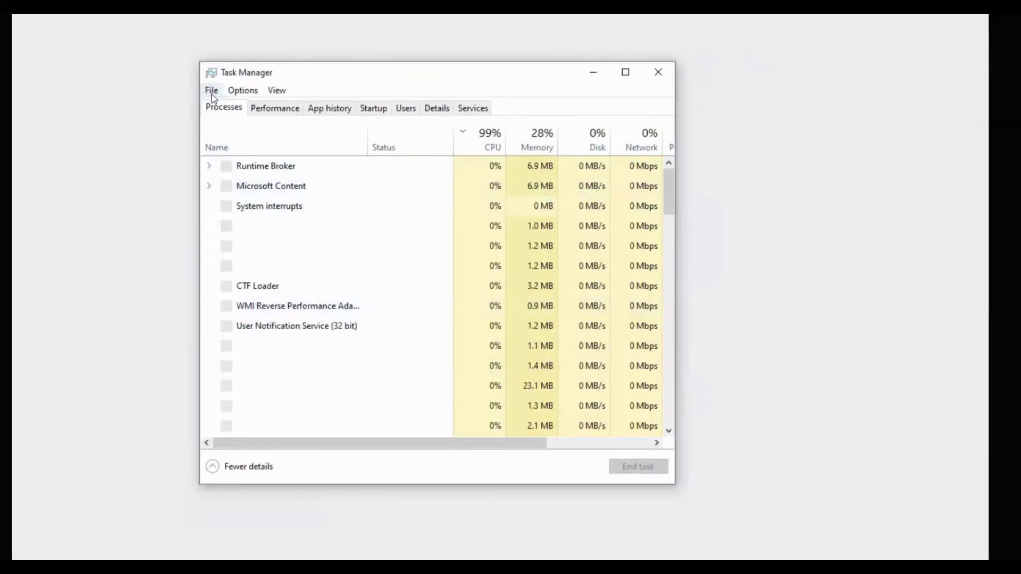
Run 'services.msc' as a new task from Task Manager to launch the Services console.
left_click(211, 92)
left_click(223, 107)
type("services.msc")
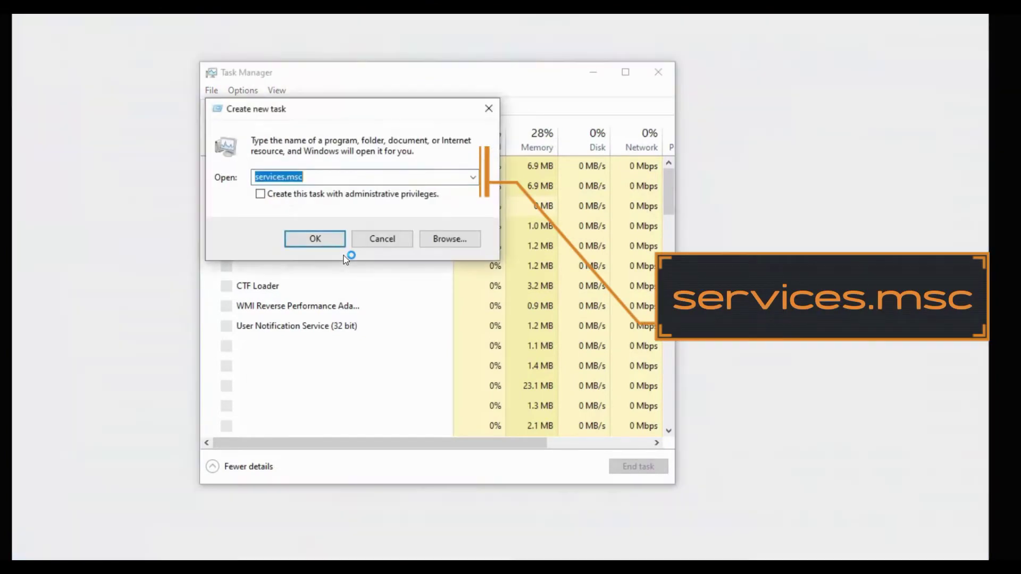
left_click(328, 183)
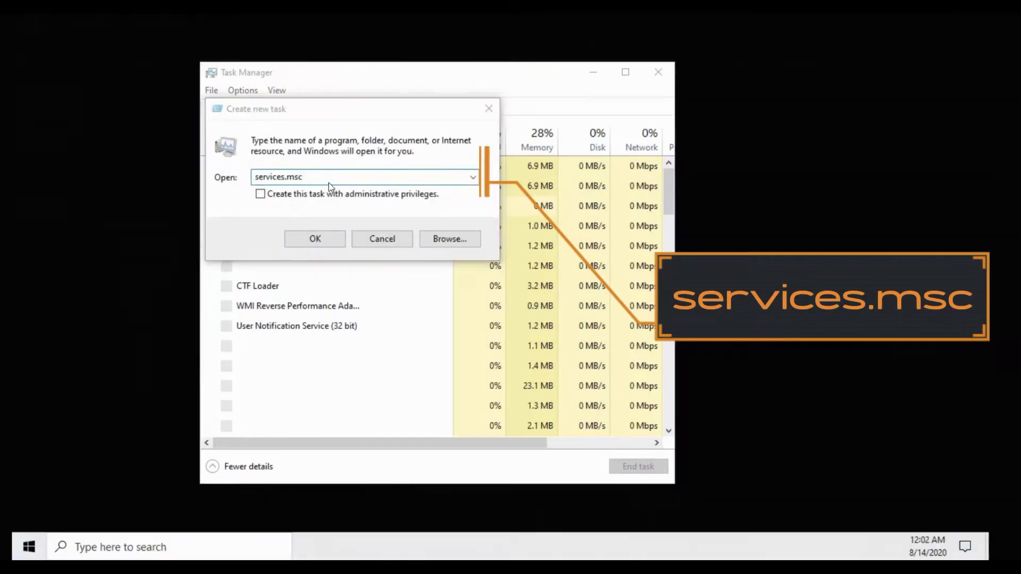
key("Return")
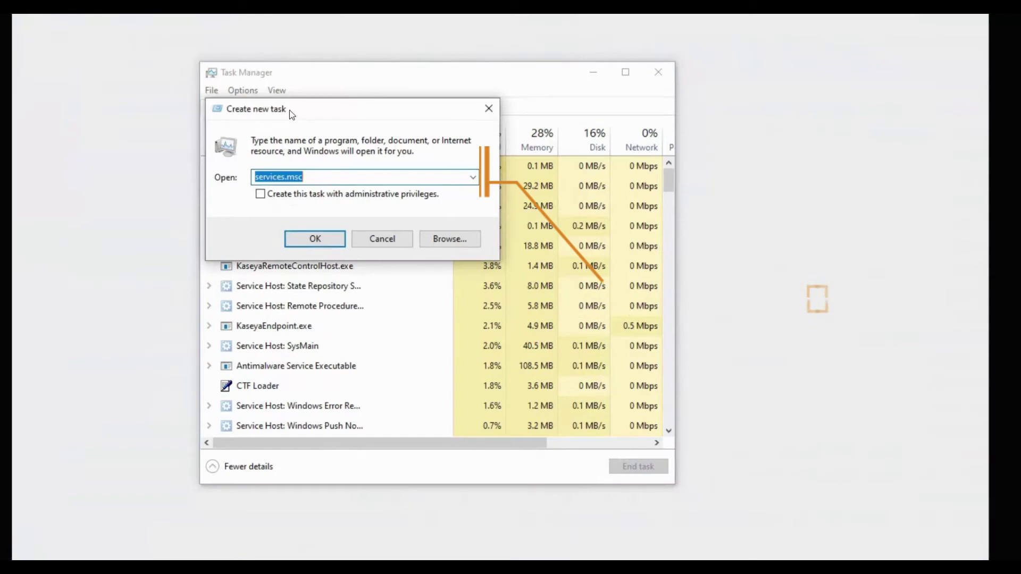
left_click_drag(292, 115, 671, 183)
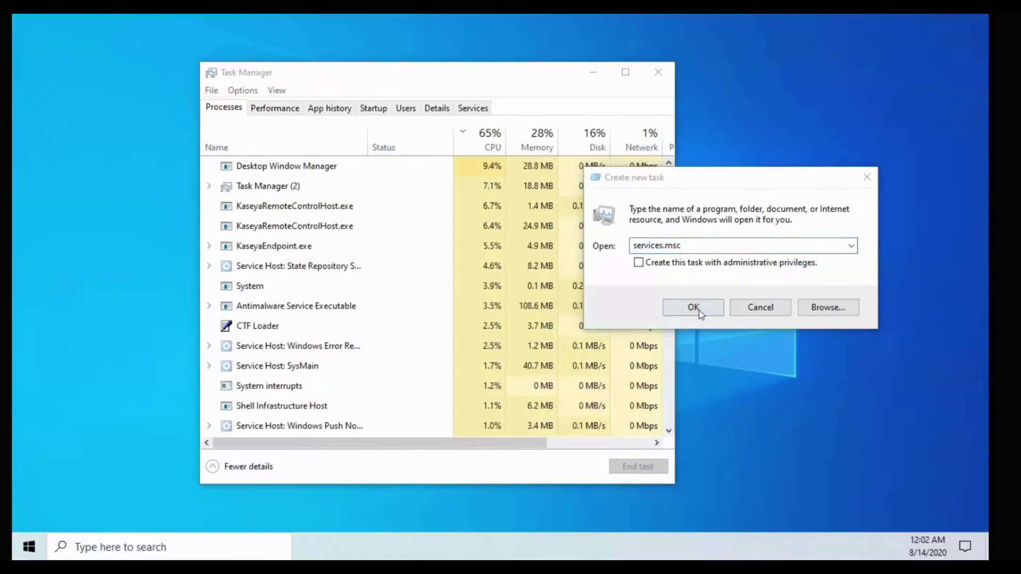
left_click(697, 308)
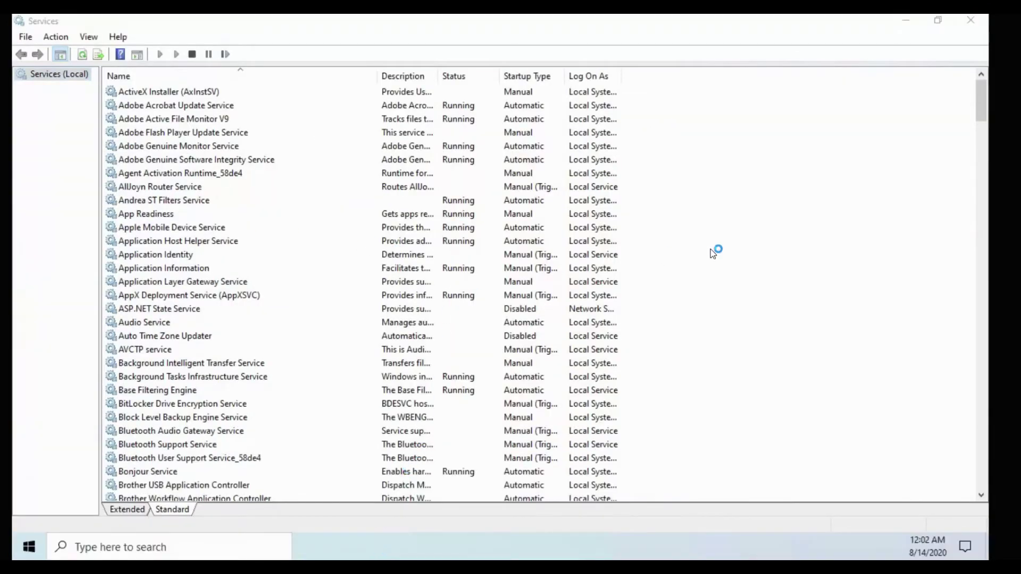
Jump through the services list with 'win' and right-click Windows Error Reporting Service.
key("alt+Tab")
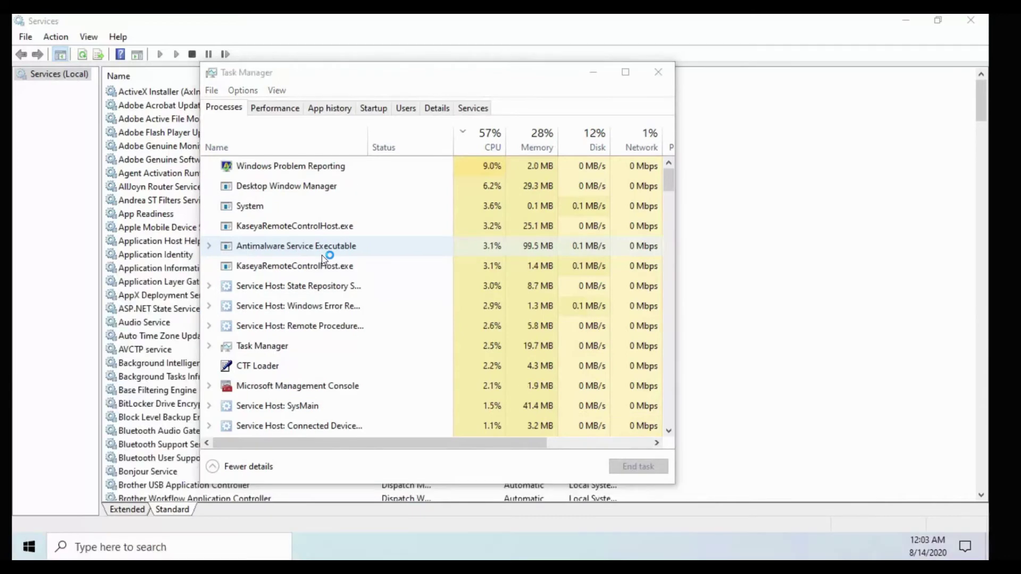
left_click(139, 242)
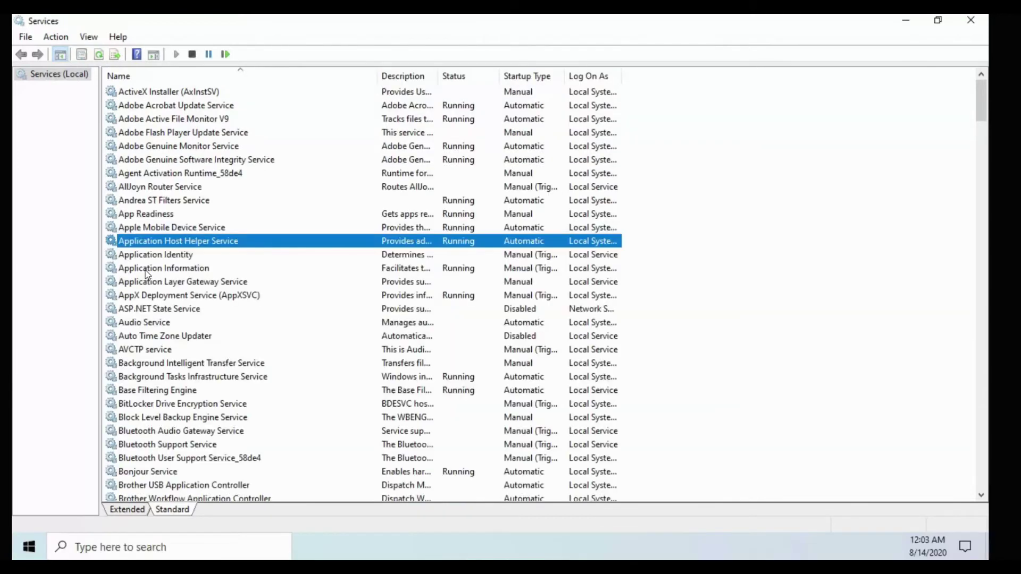
type("win")
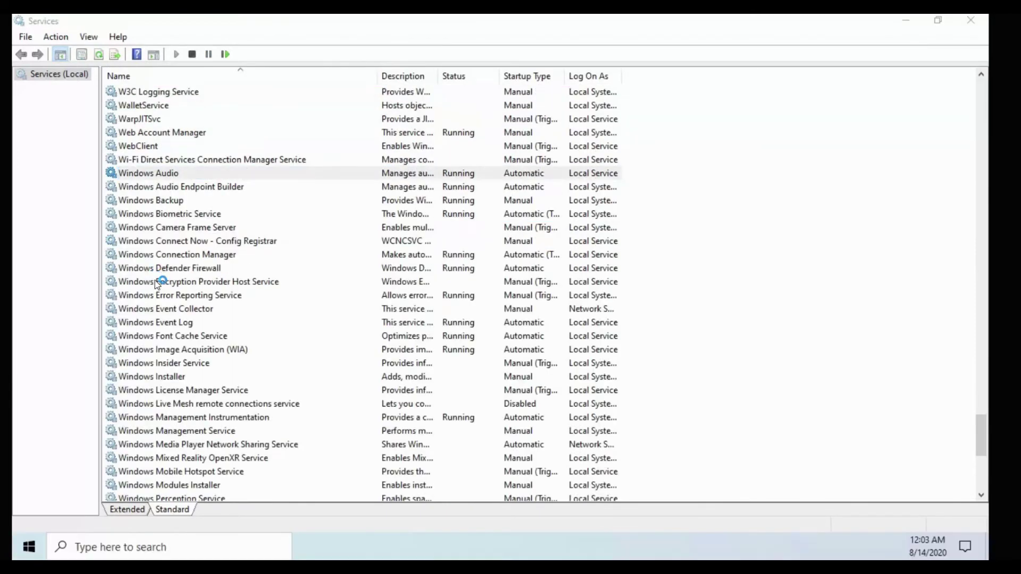
scroll(152, 287, "down", 8)
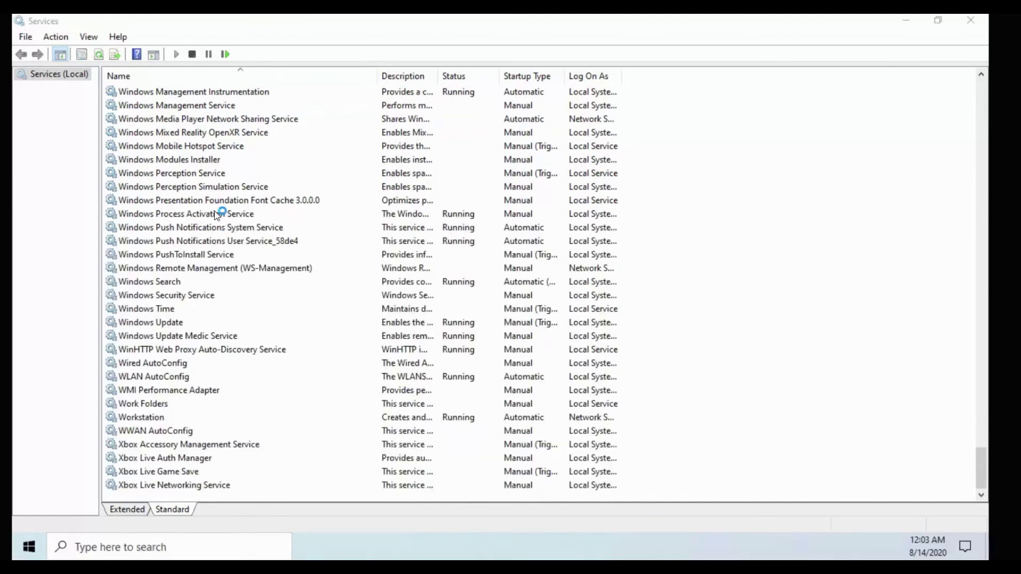
double_click(201, 241)
scroll(218, 231, "up", 4)
scroll(223, 216, "up", 4)
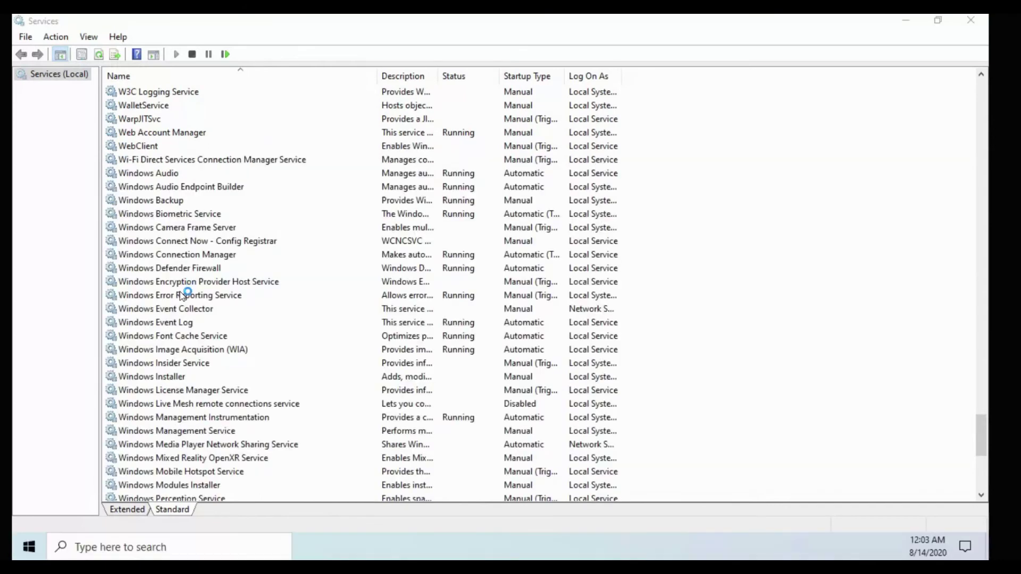
left_click(180, 296)
double_click(245, 298)
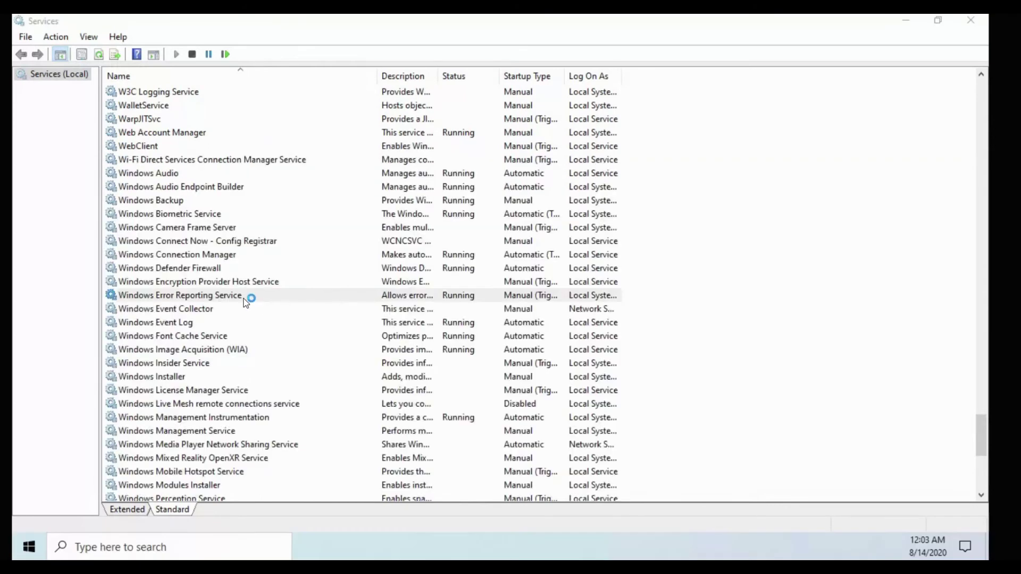
right_click(237, 295)
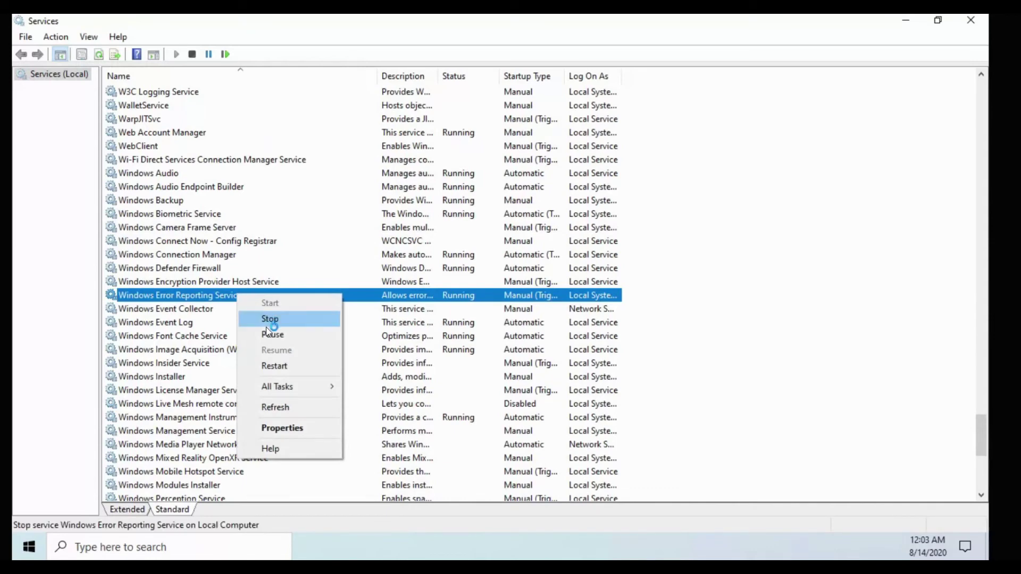
Set the Windows Error Reporting Service startup type to Disabled and apply it.
left_click(282, 428)
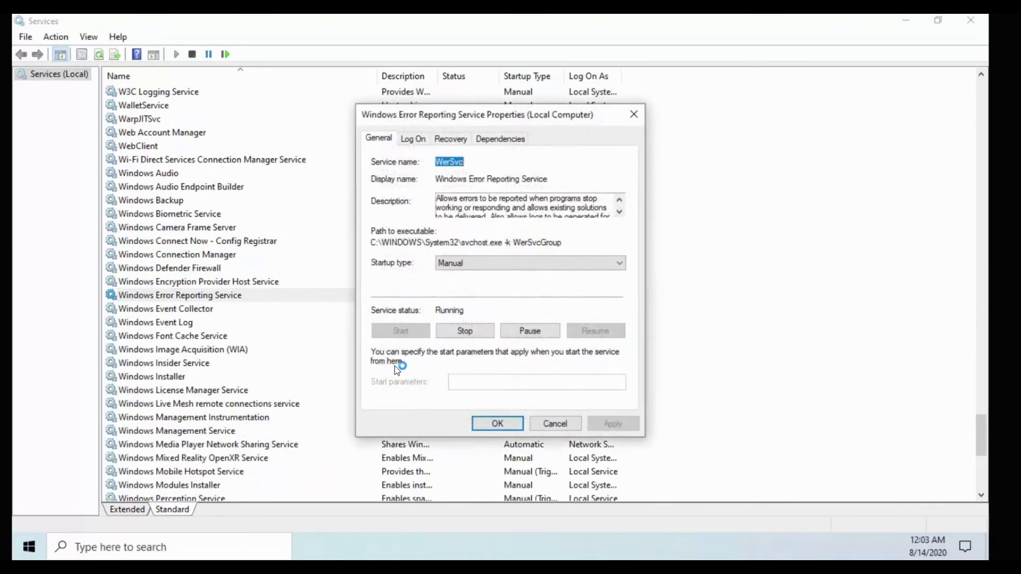
left_click(459, 270)
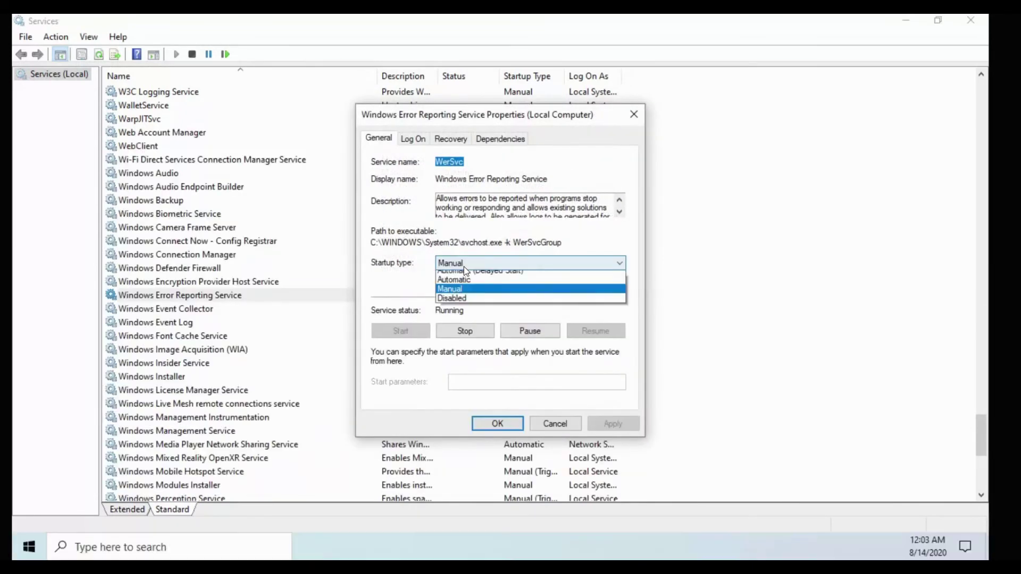
left_click(460, 305)
left_click(612, 424)
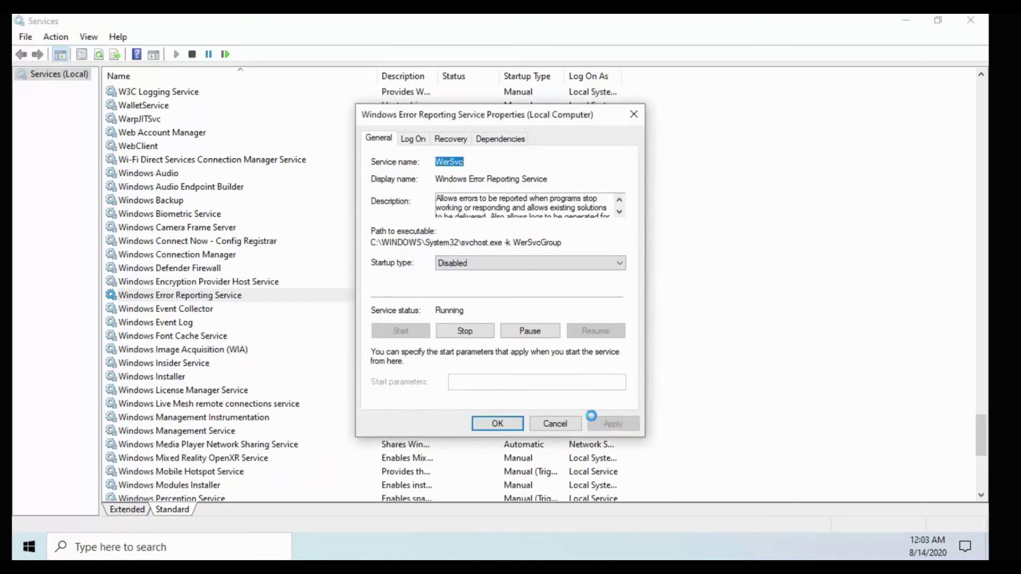
Stop the running service, confirm with OK and close the Services console.
left_click(463, 331)
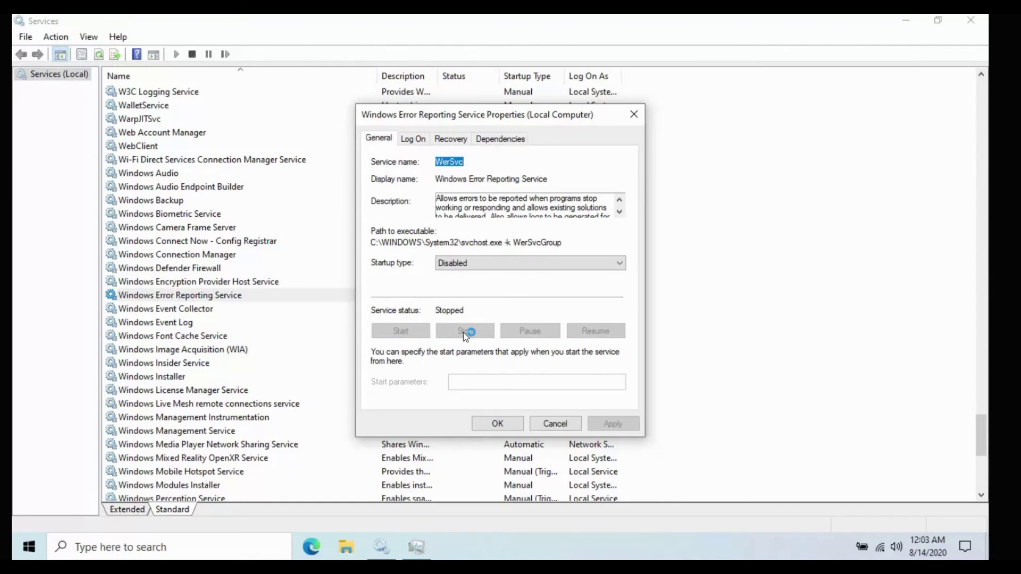
left_click(497, 424)
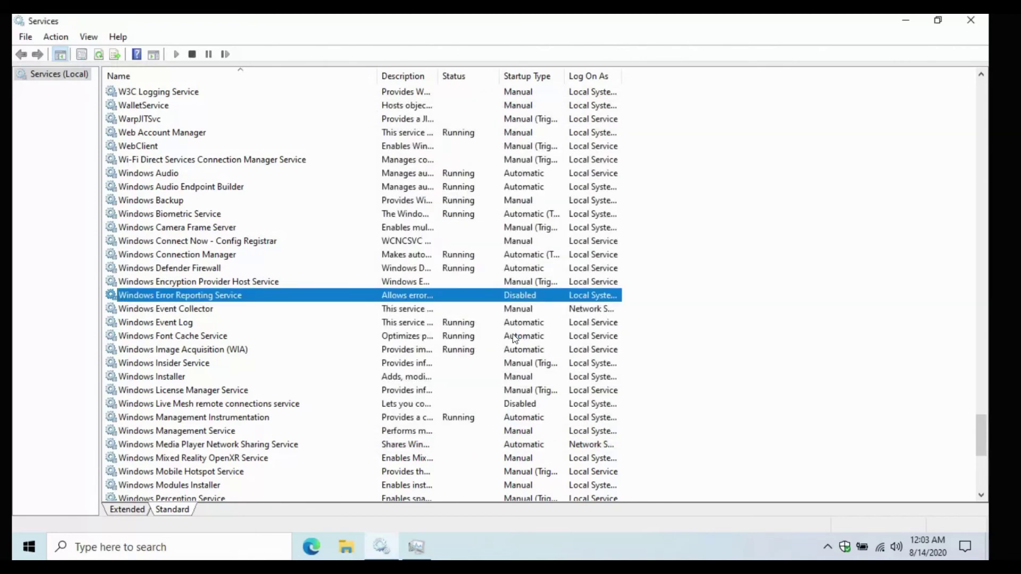
left_click(979, 27)
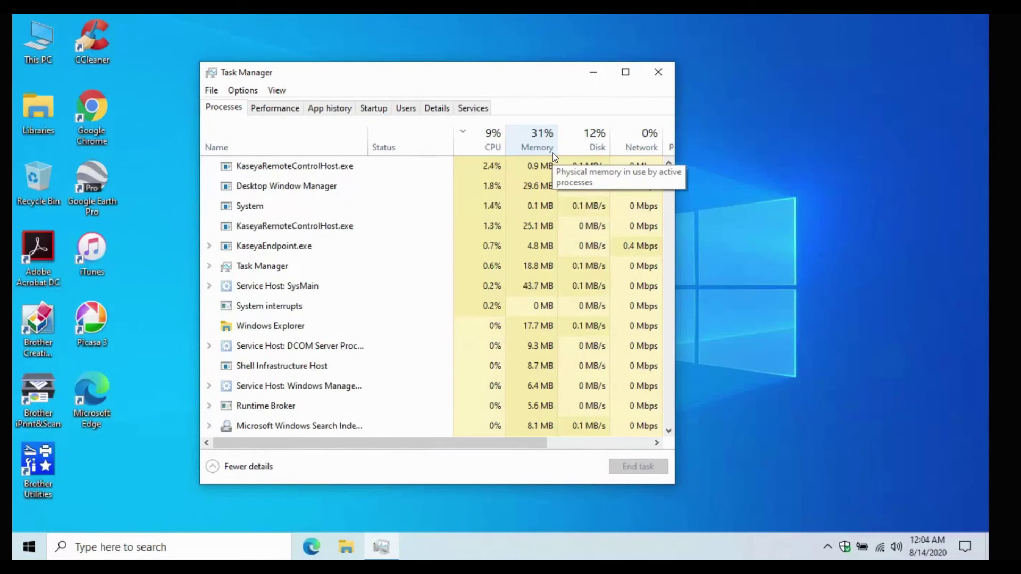
Close Task Manager, then view This PC in File Explorer and close that window.
left_click(660, 77)
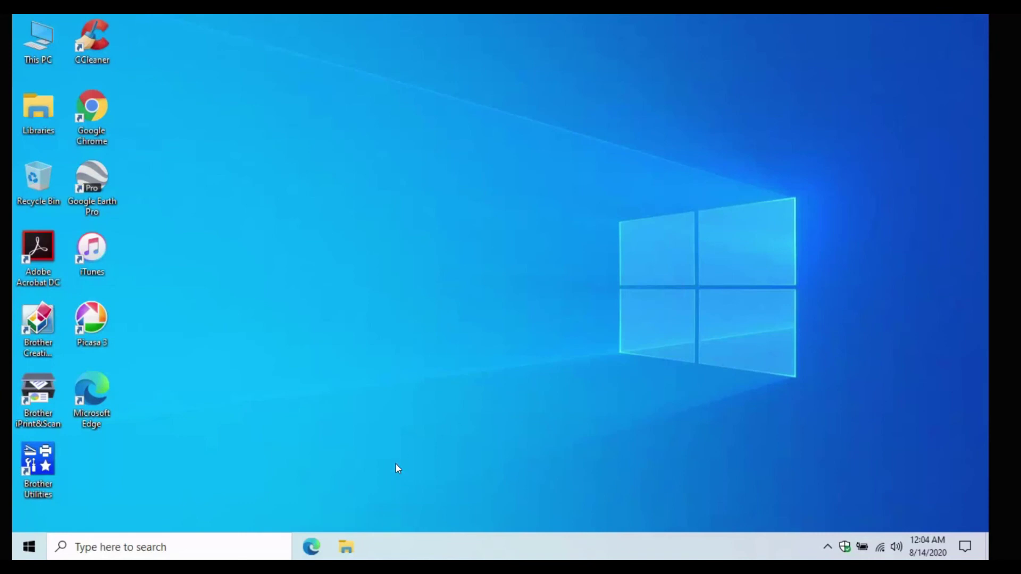
left_click(348, 555)
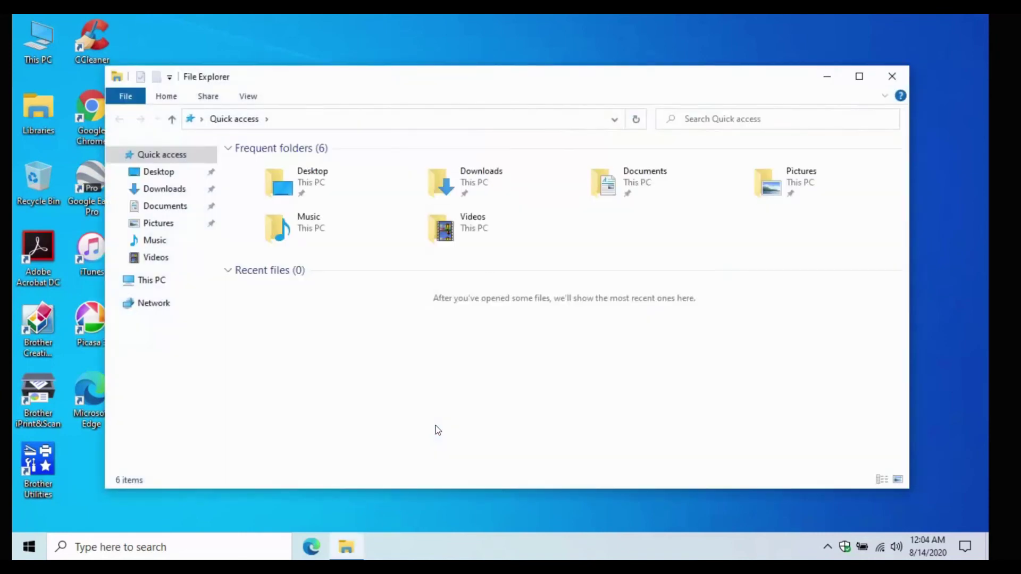
left_click(147, 281)
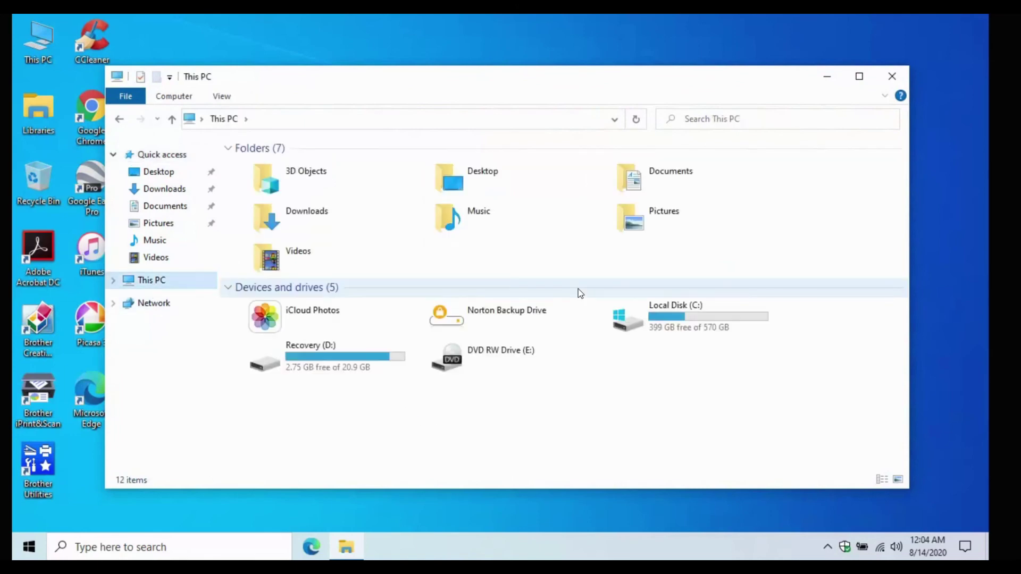
left_click(892, 76)
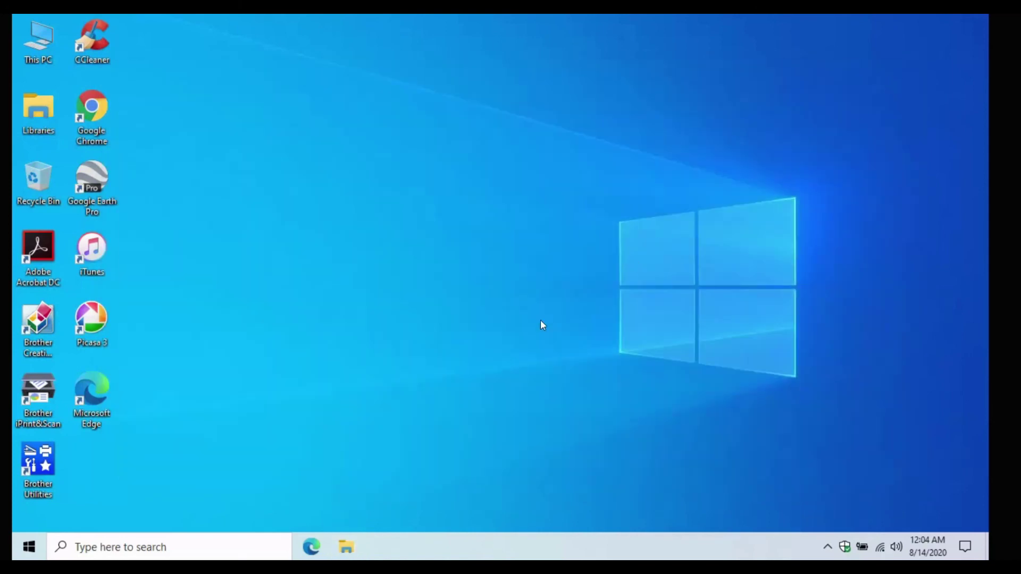